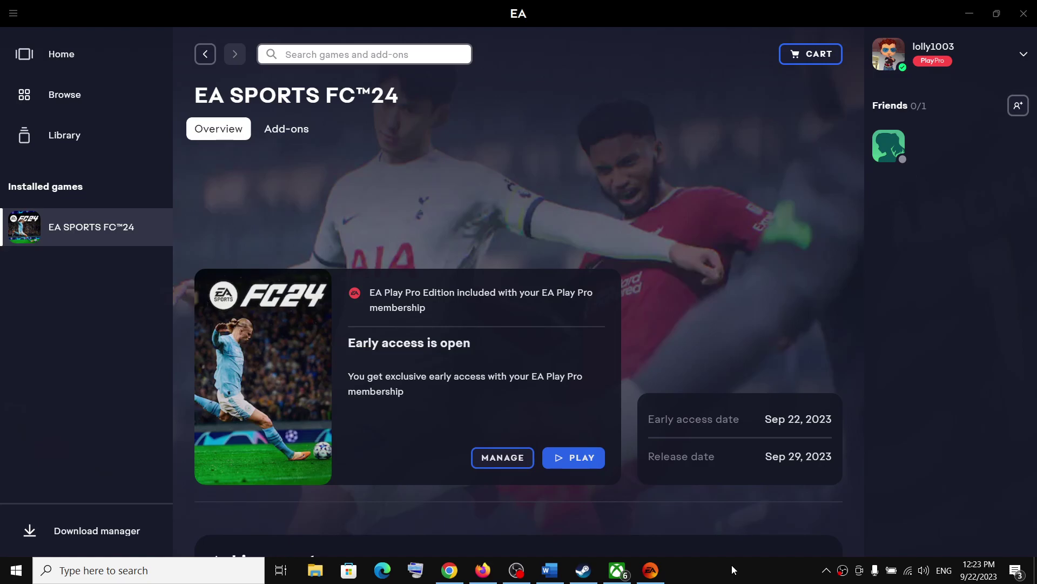
Switch between the game launchers, from Steam's FC 24 library back to the EA app's FC 24 page
left_click(618, 570)
left_click(583, 570)
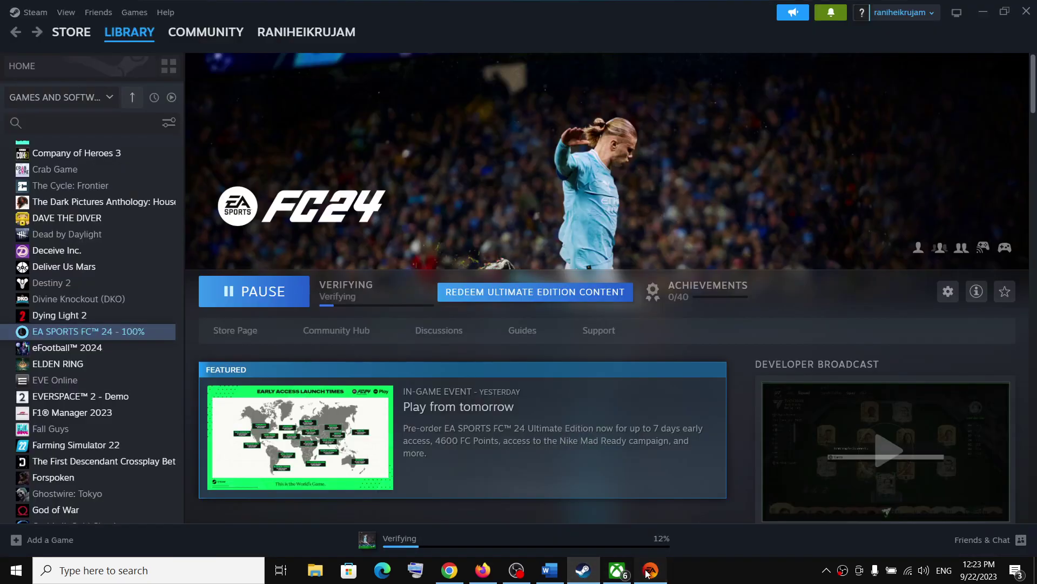
left_click(650, 570)
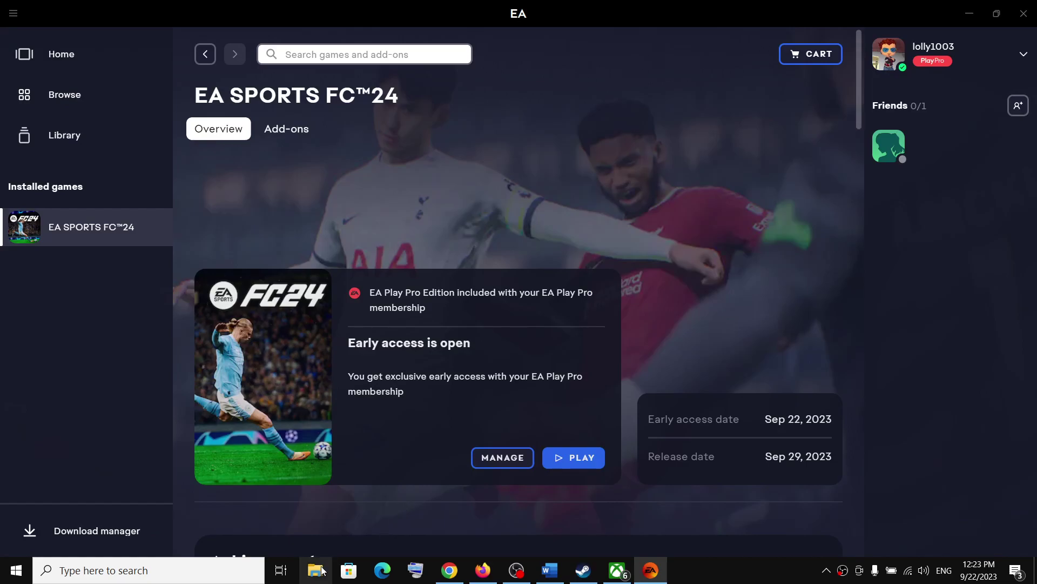
In File Explorer, go through This PC and Local Disk (C:) into the Users folder
left_click(316, 572)
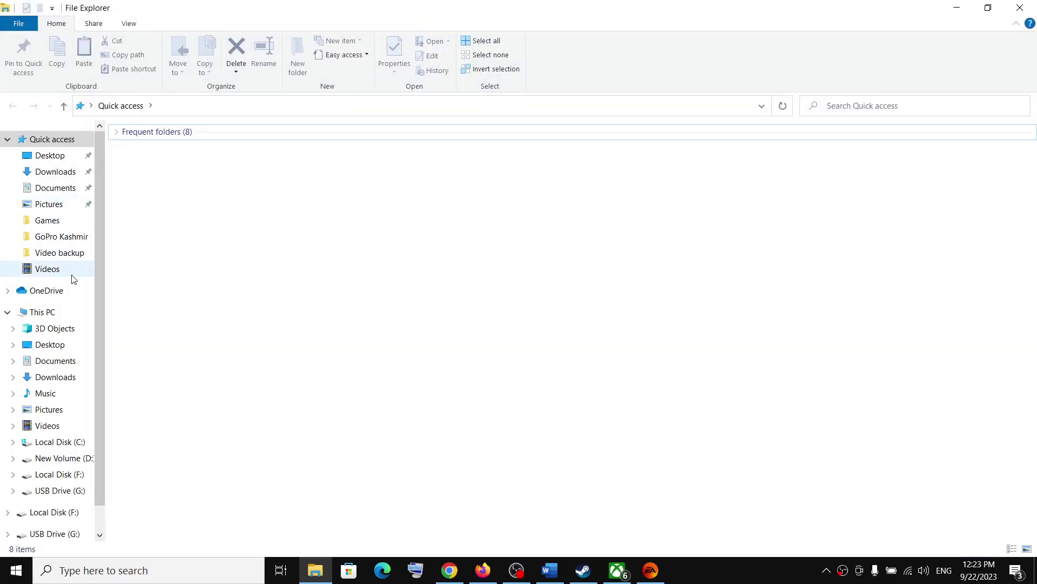
left_click(45, 312)
double_click(209, 267)
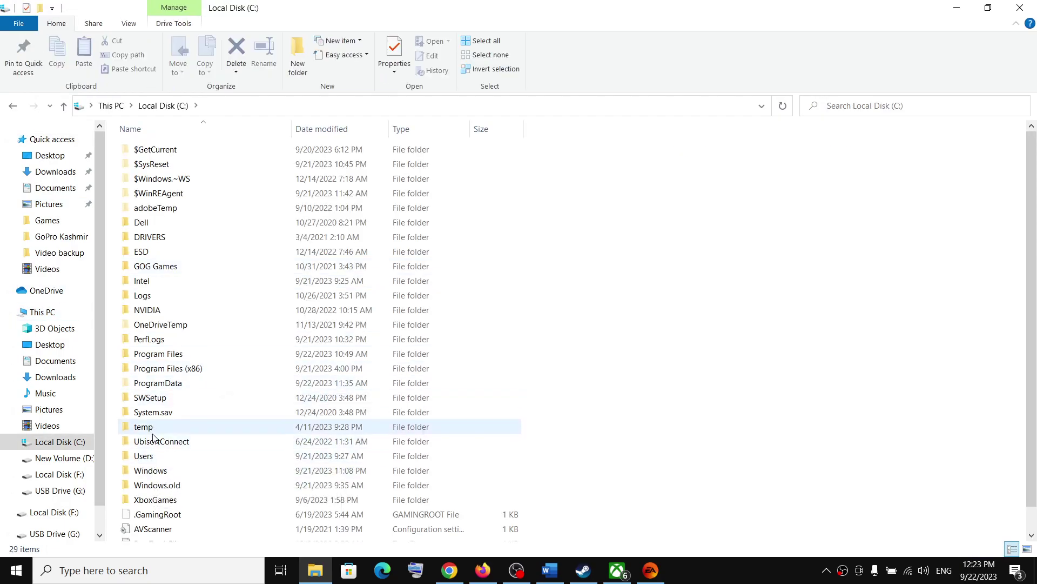
left_click(171, 456)
double_click(150, 460)
Open Test > Documents and select the FC 24 folder
left_click(144, 196)
double_click(161, 194)
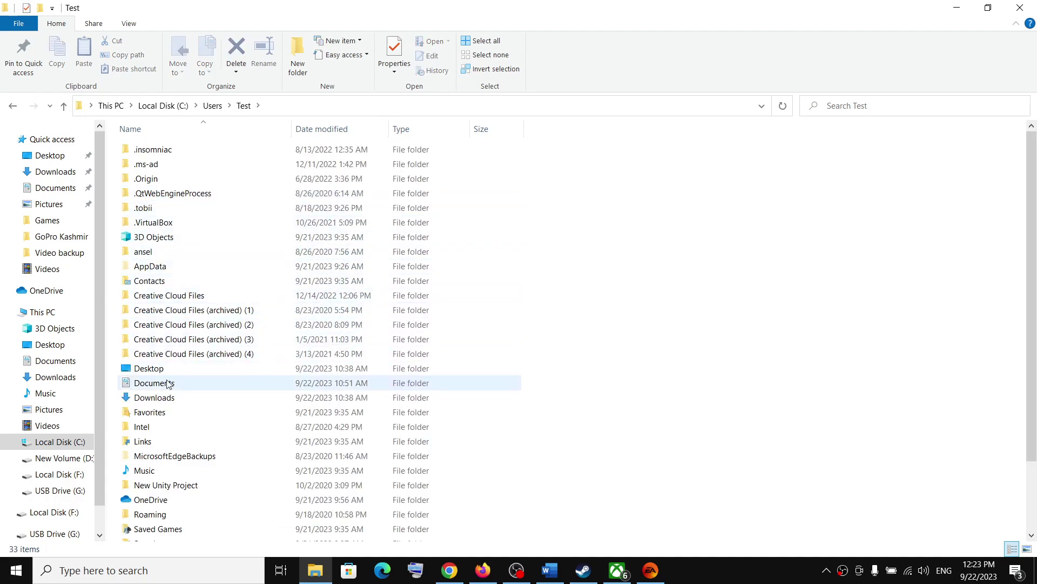
left_click(166, 388)
double_click(166, 388)
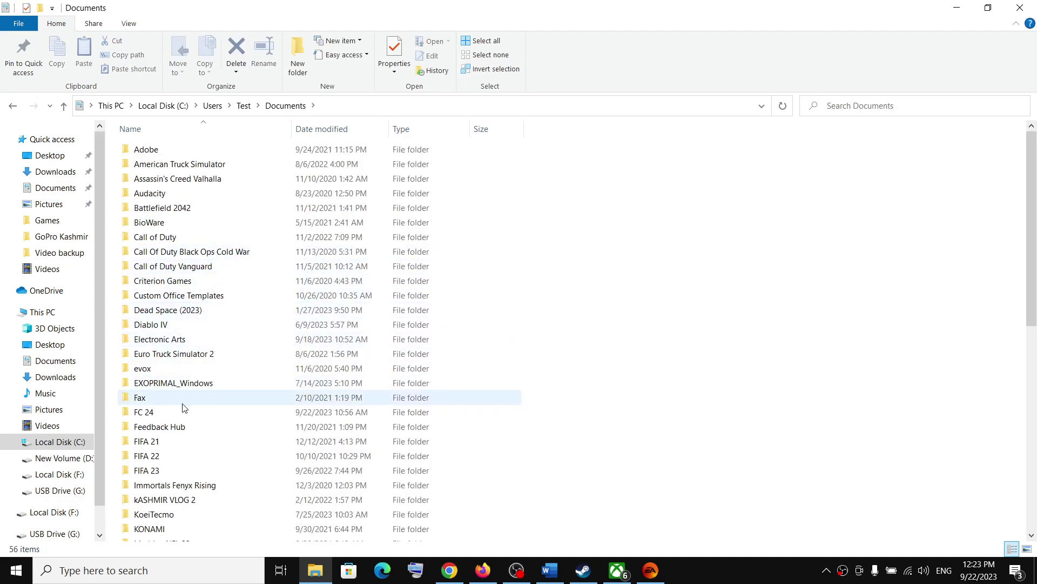
left_click(146, 413)
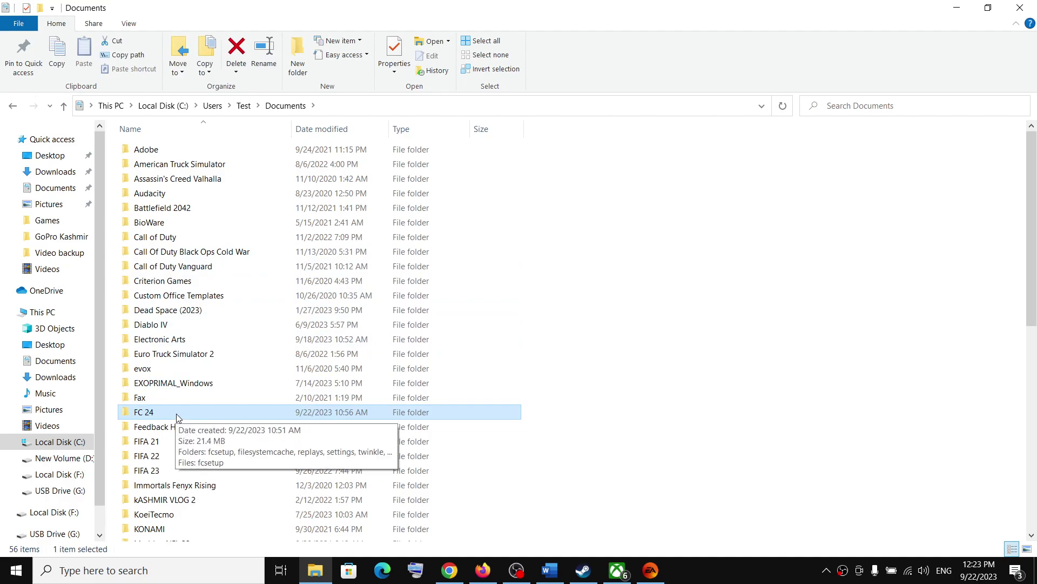
Browse FC 24's settings folder and select its files, then return to FC 24 and select fcsetup
double_click(170, 415)
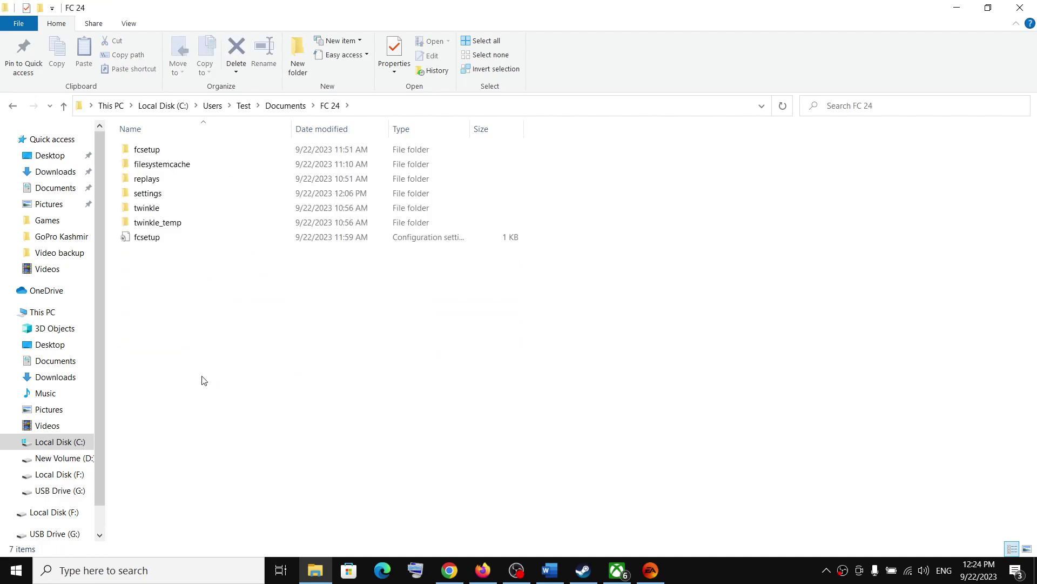
double_click(162, 195)
mouse_move(451, 292)
left_mouse_down()
mouse_move(245, 181)
mouse_move(129, 136)
left_mouse_up()
left_click(64, 105)
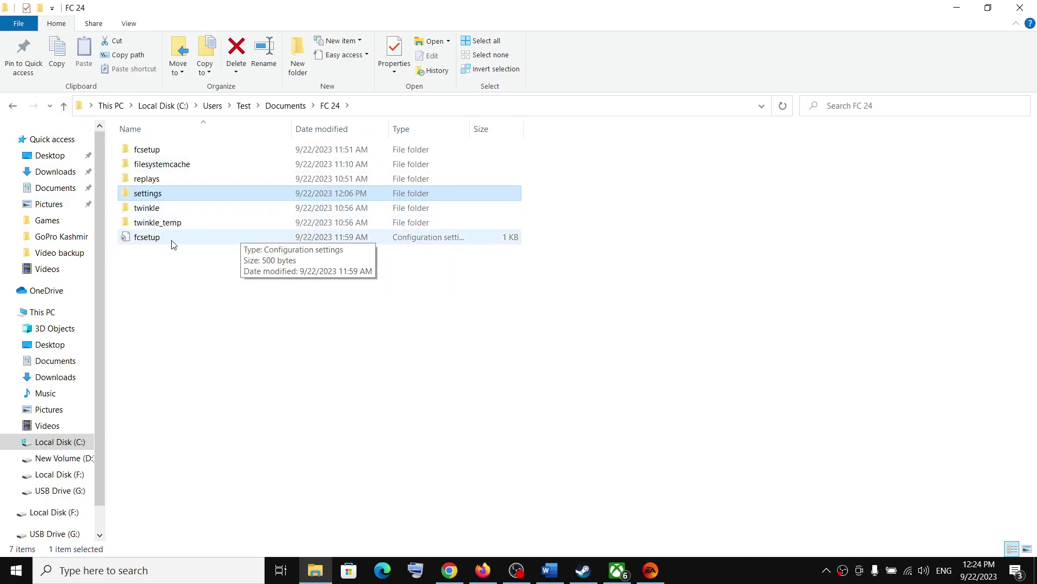
left_click(154, 242)
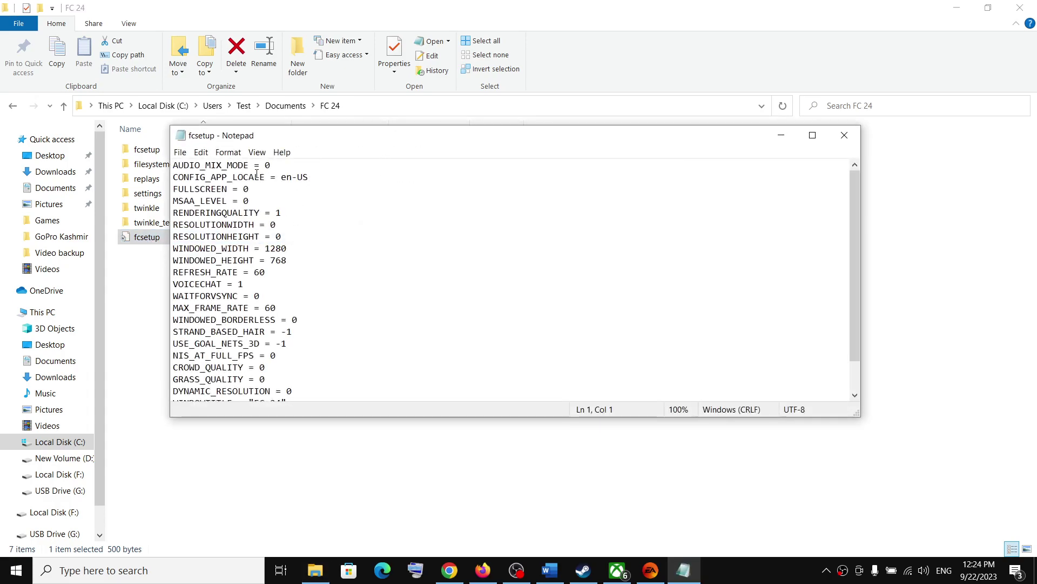
Select fcsetup's first thirteen lines, then its bottom lines, then all its text
left_click_drag(180, 166, 290, 306)
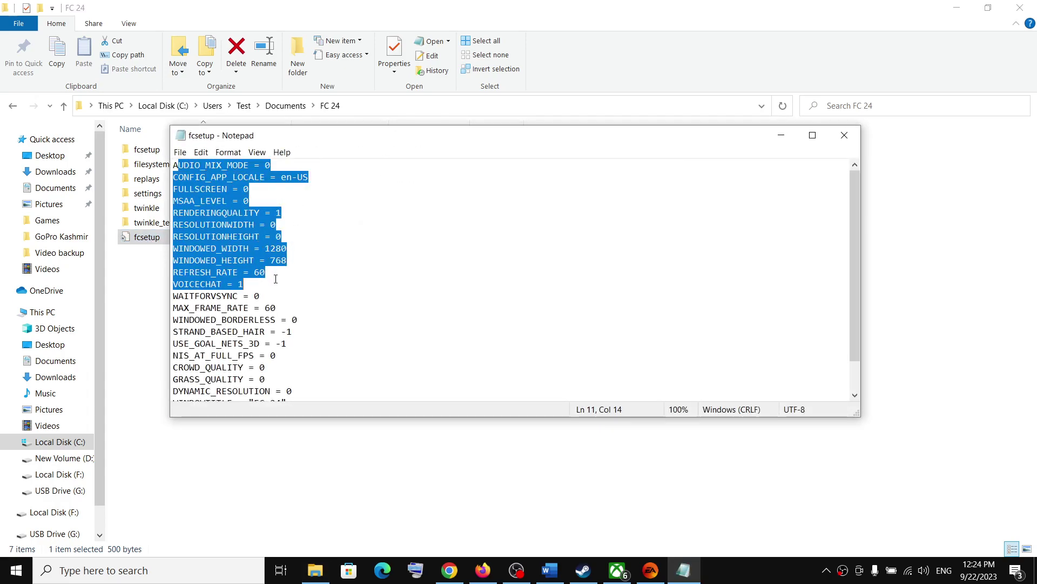
scroll(291, 307, "down", 1)
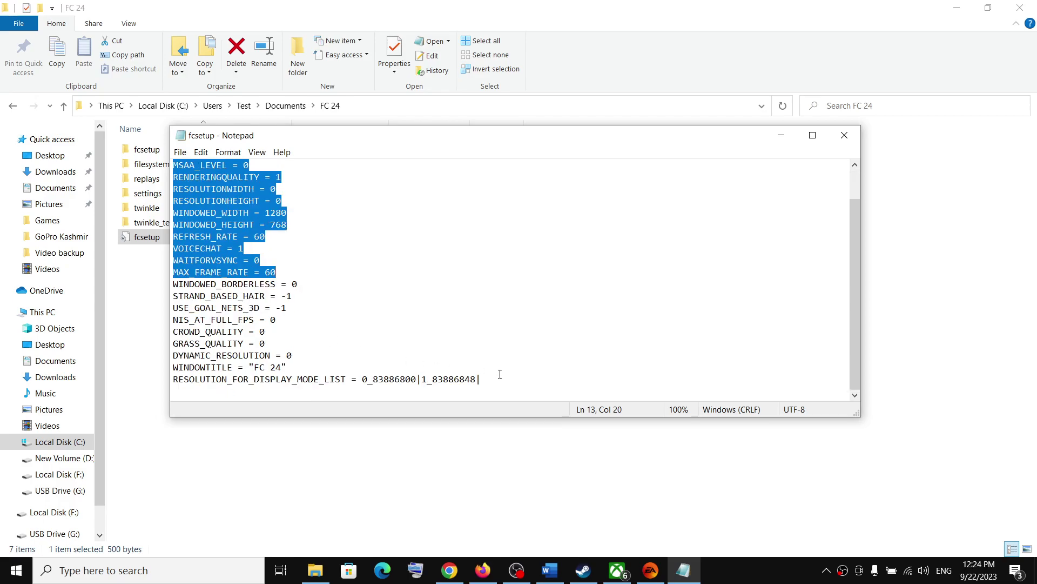
left_click_drag(499, 373, 336, 326)
key("ctrl+a")
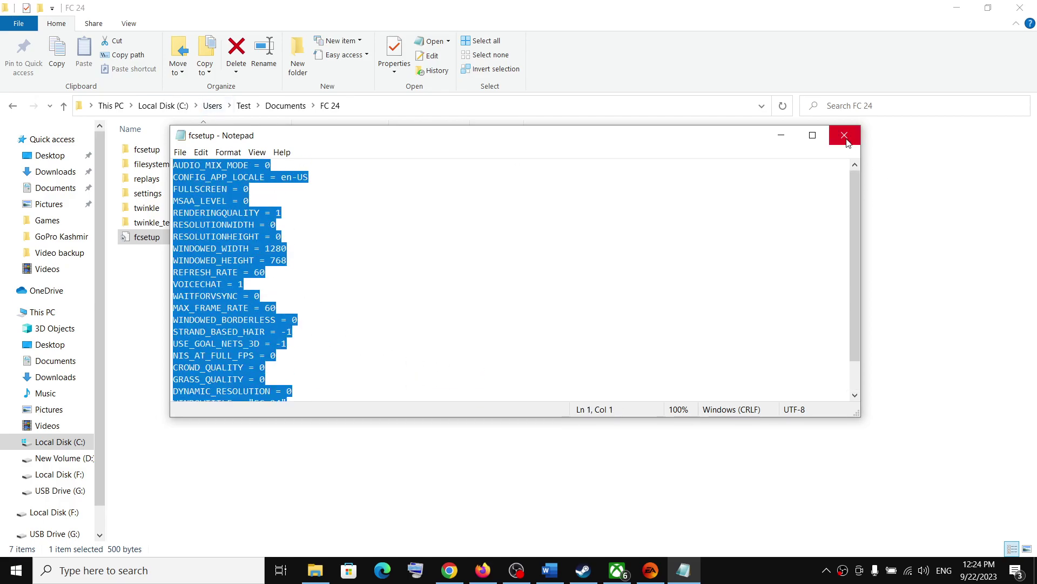
Close fcsetup and open fcsetup_default from the fcsetup folder, repositioning its window
left_click(845, 136)
double_click(152, 154)
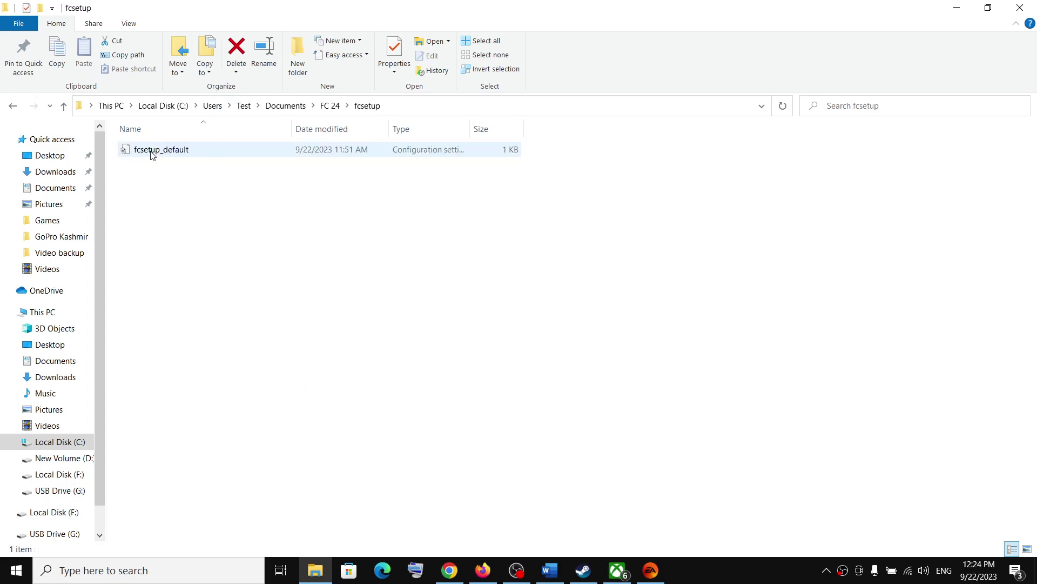
double_click(178, 157)
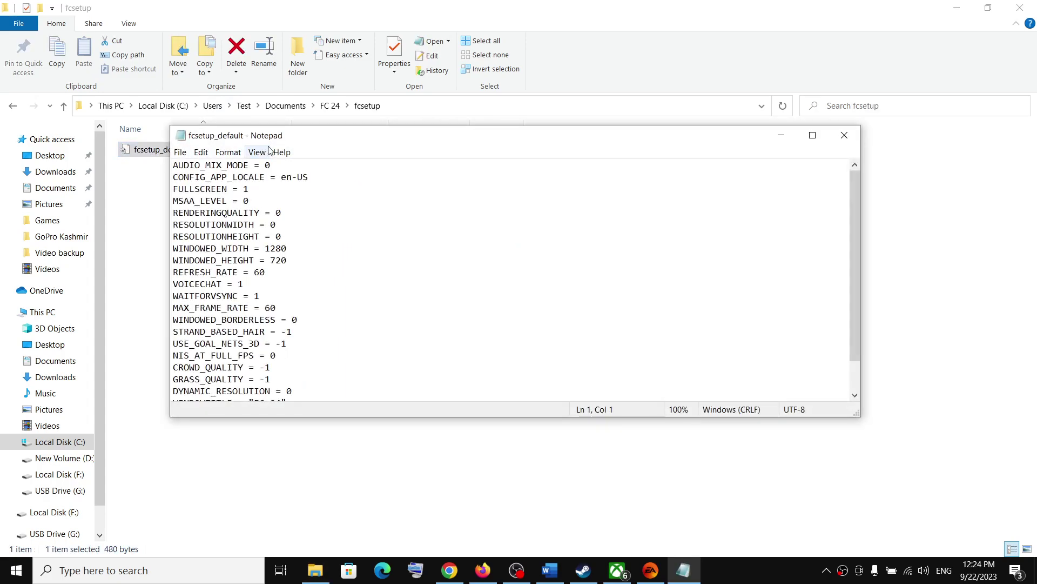
left_click_drag(327, 140, 392, 165)
scroll(381, 291, "down", 1)
scroll(390, 292, "up", 1)
Close fcsetup_default, go back up to Documents, and bring the EA app forward
left_click(910, 160)
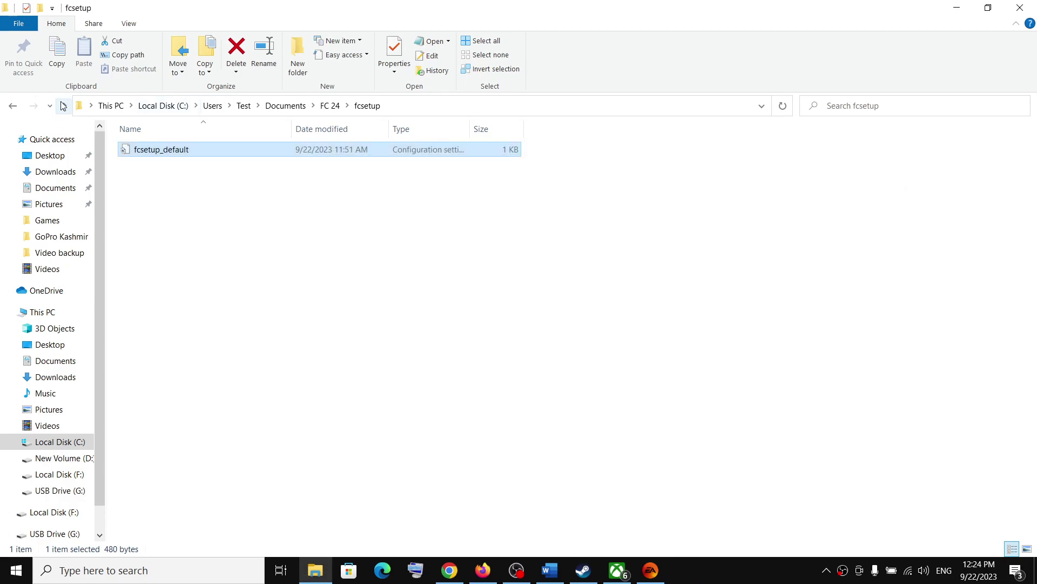
left_click(63, 106)
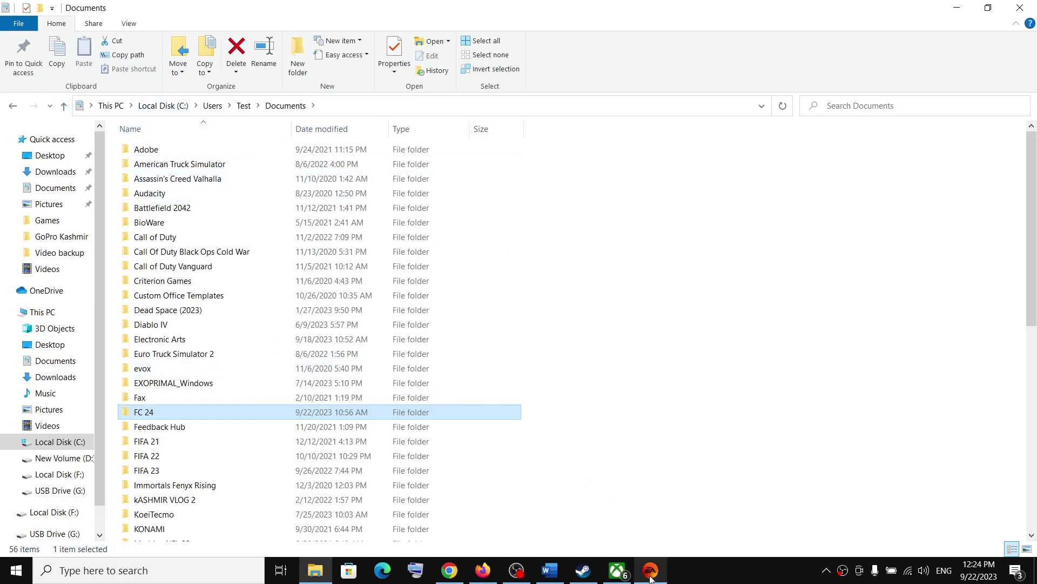
left_click(650, 570)
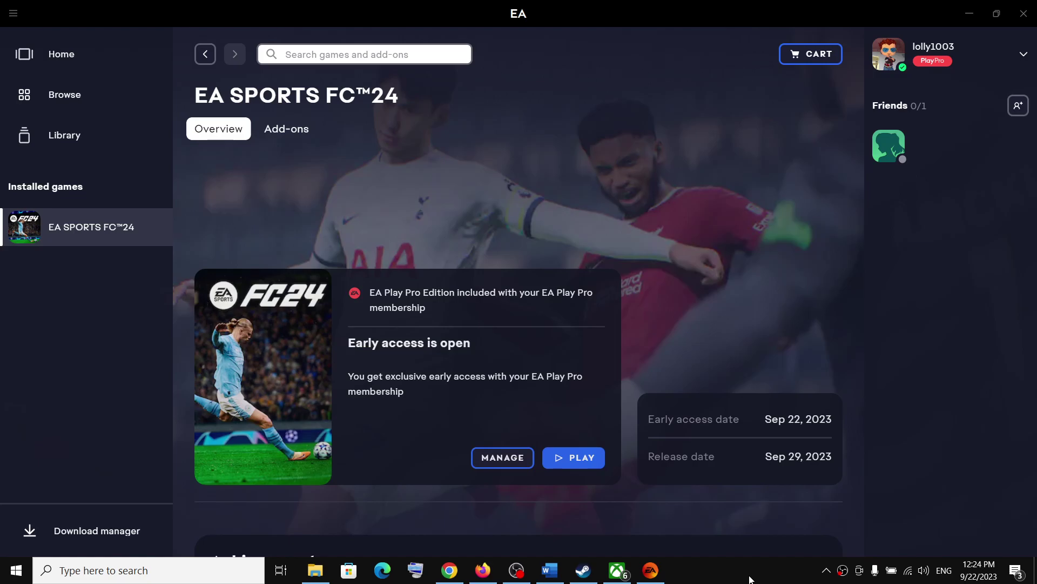